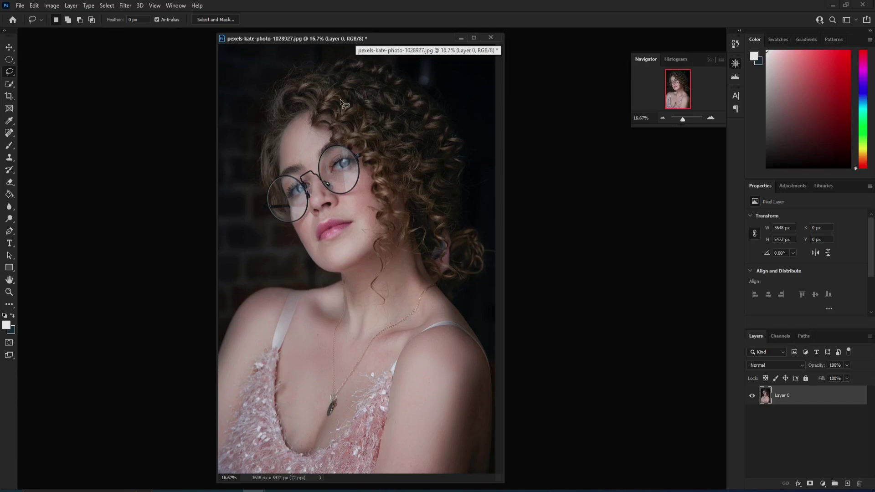
Shift the document window and bring up the Stylize filters for the curly-haired portrait.
mouse_move(319, 39)
left_mouse_down()
mouse_move(308, 40)
mouse_move(334, 41)
left_mouse_up()
left_click(125, 6)
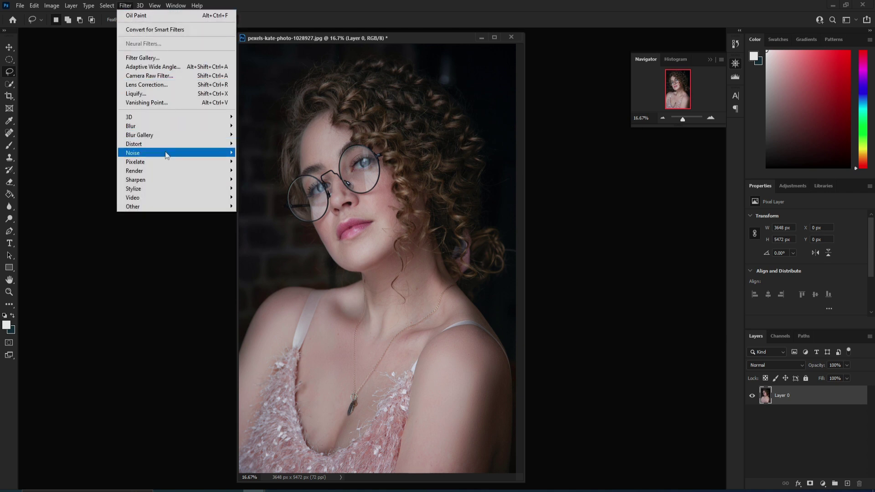
mouse_move(176, 189)
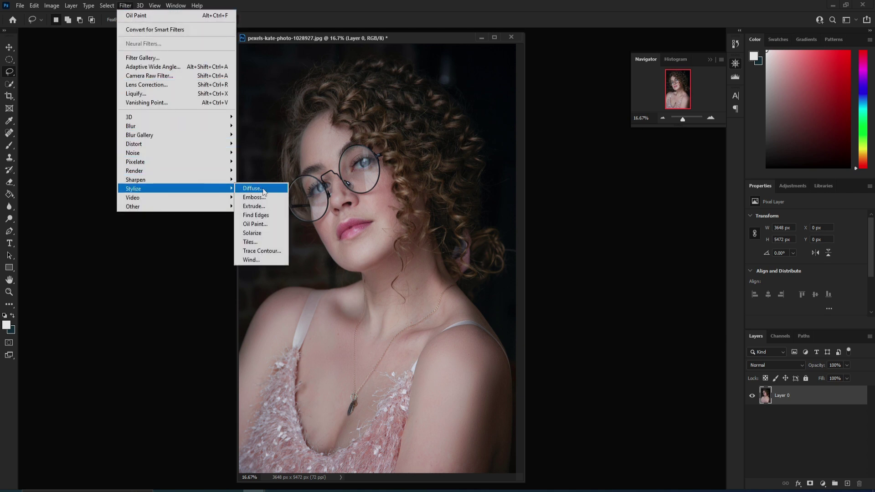
Apply the Diffuse filter in Anisotropic mode, previewing the eyes and glasses.
left_click(263, 189)
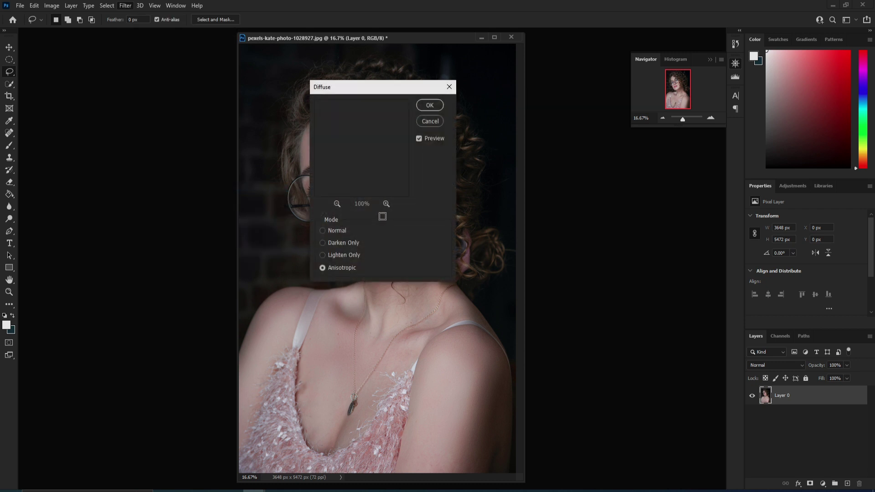
left_click(337, 203)
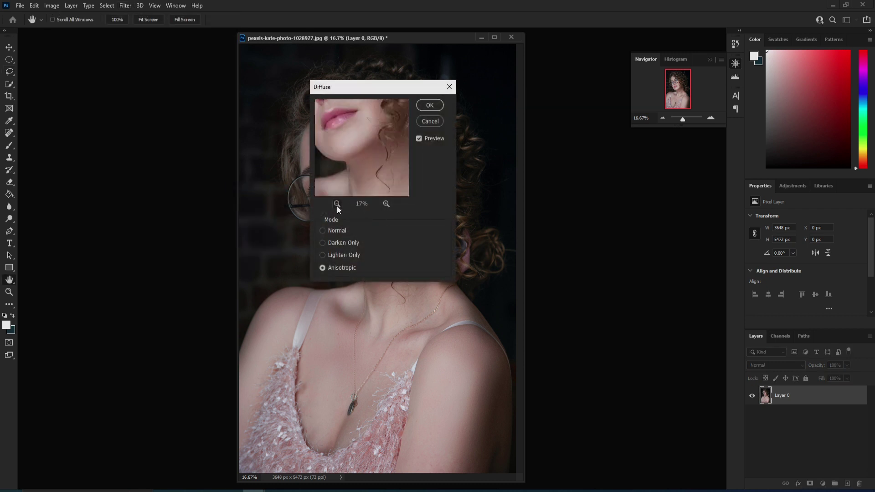
mouse_move(356, 154)
left_mouse_down()
mouse_move(361, 177)
mouse_move(336, 207)
left_mouse_up()
left_click(430, 105)
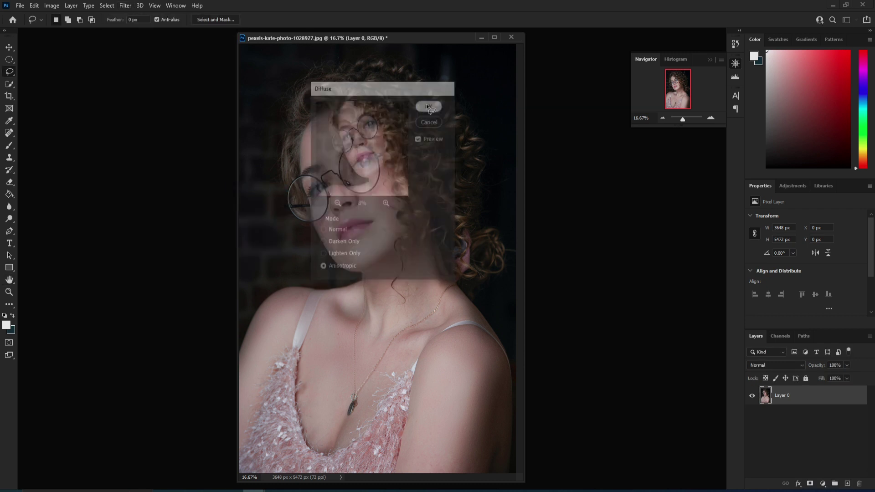
Reapply the Anisotropic Diffuse filter twice more to the portrait.
left_click(125, 5)
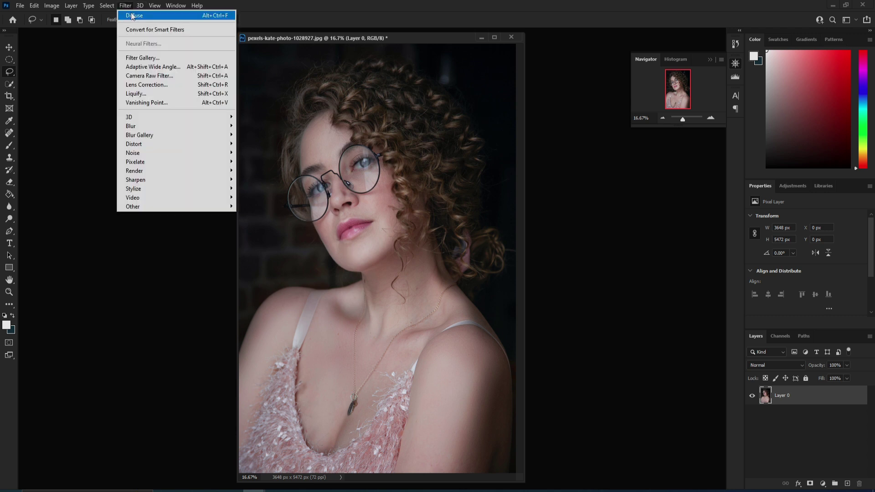
left_click(127, 13)
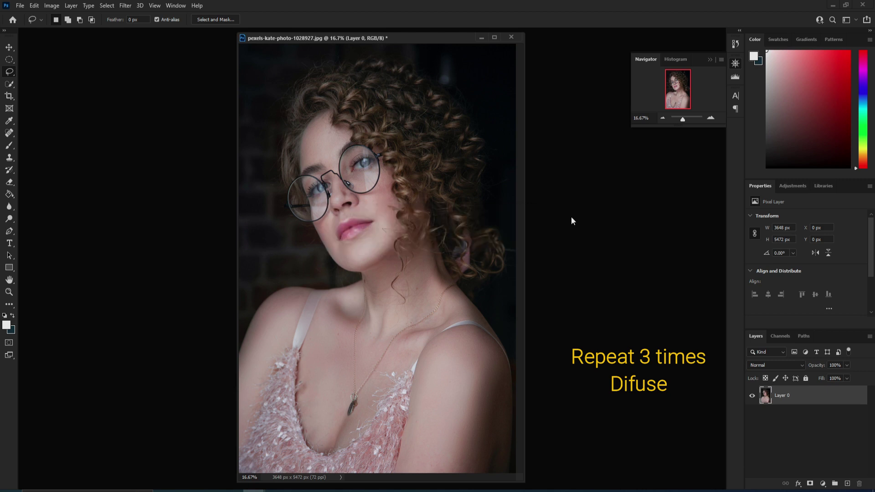
left_click(125, 5)
left_click(127, 15)
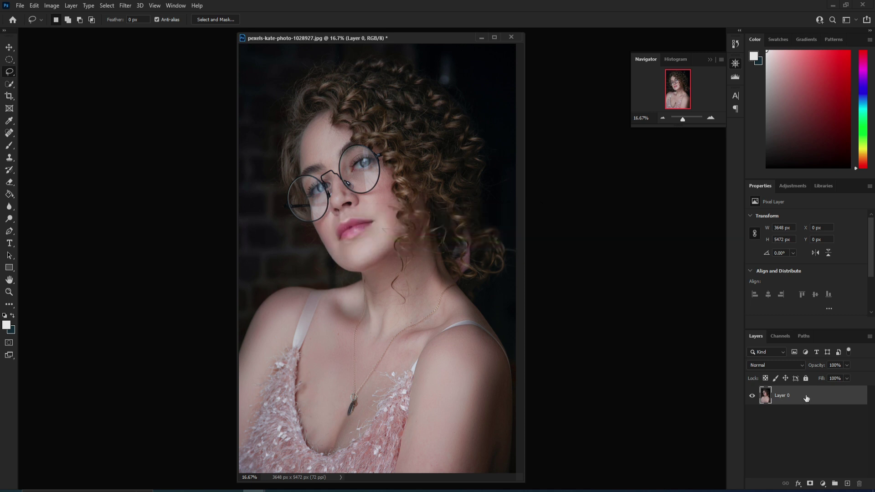
Duplicate Layer 0, hide the original, and make Layer 0 copy the active layer.
mouse_move(805, 403)
left_mouse_down()
mouse_move(856, 433)
mouse_move(847, 484)
left_mouse_up()
left_click(751, 396)
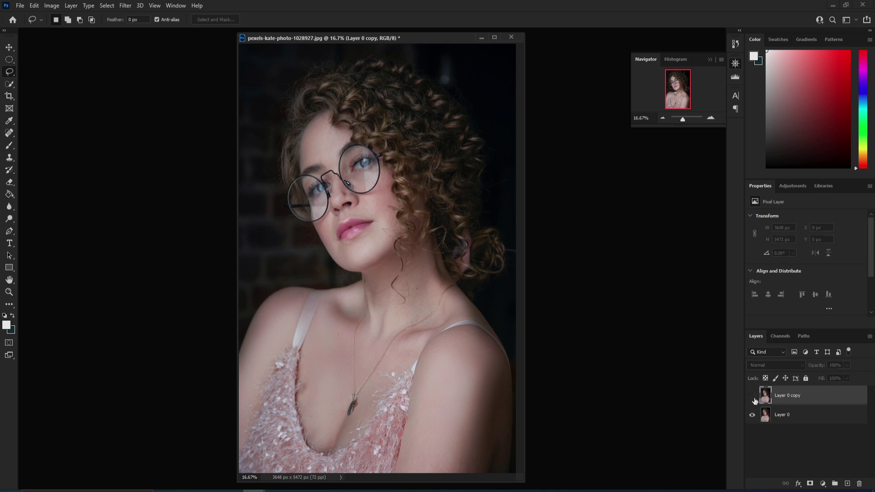
left_click(820, 417)
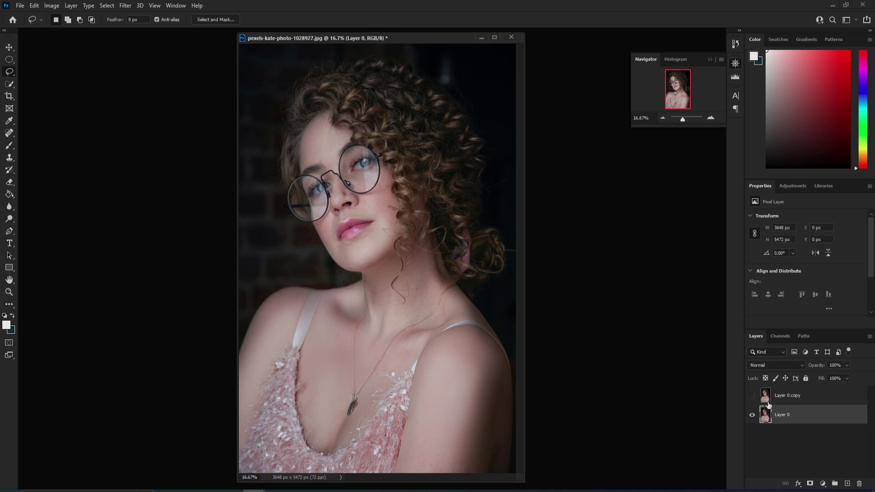
left_click(752, 395)
left_click(751, 414)
left_click(827, 399)
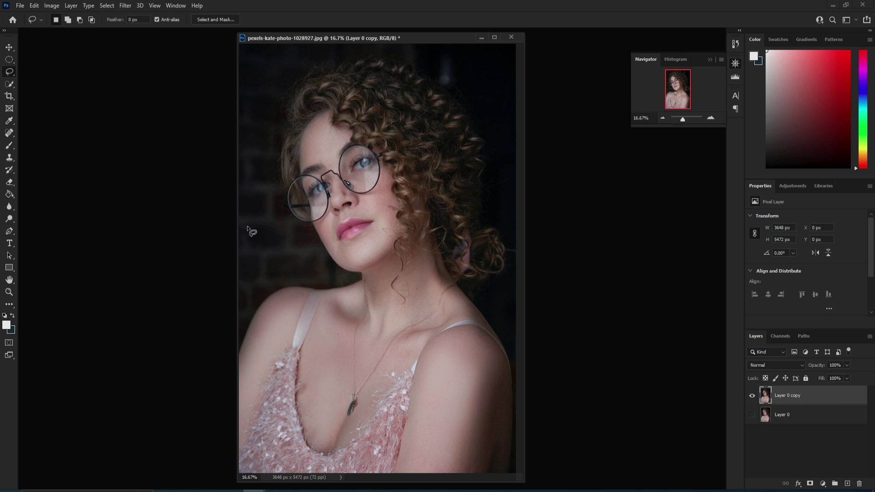
left_click(130, 8)
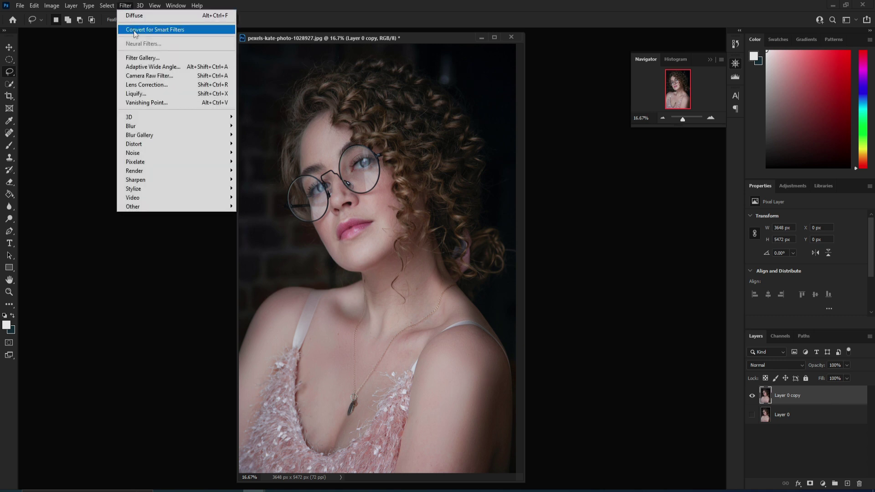
Apply Filter Gallery Poster Edges with Edge Intensity 2 and Posterization 3 to Layer 0 copy.
left_click(155, 58)
left_click(70, 382)
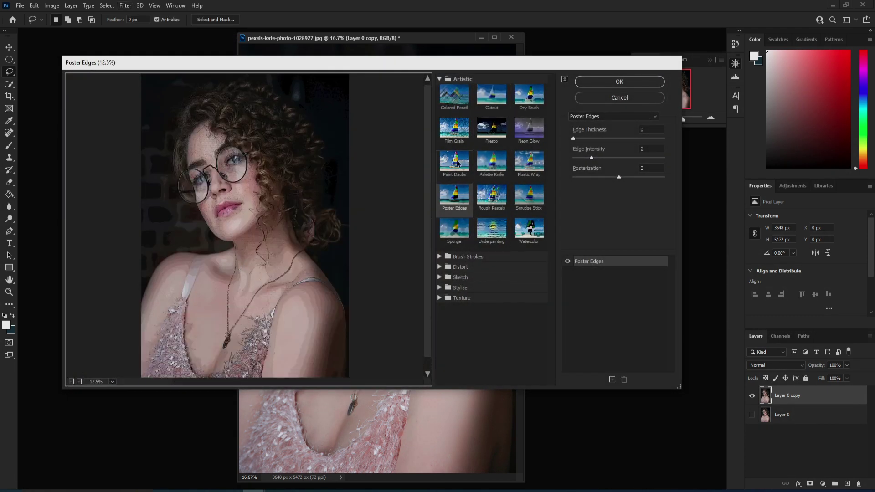
left_click(460, 179)
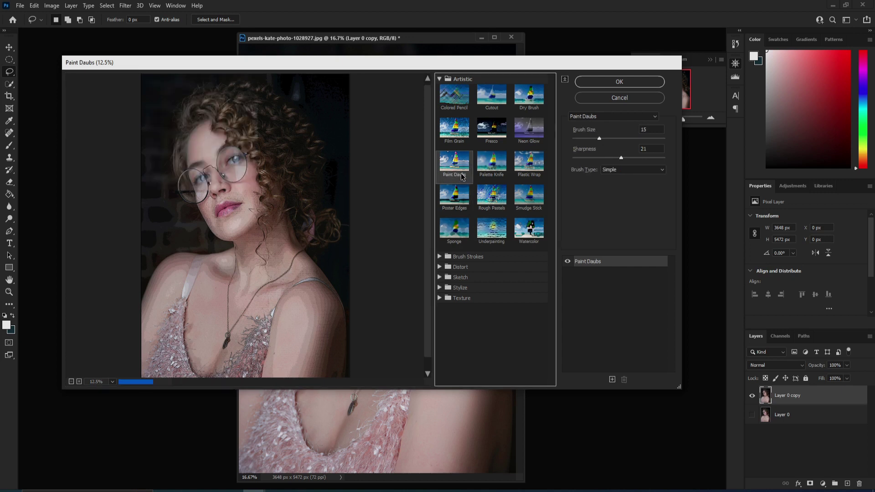
left_click(454, 210)
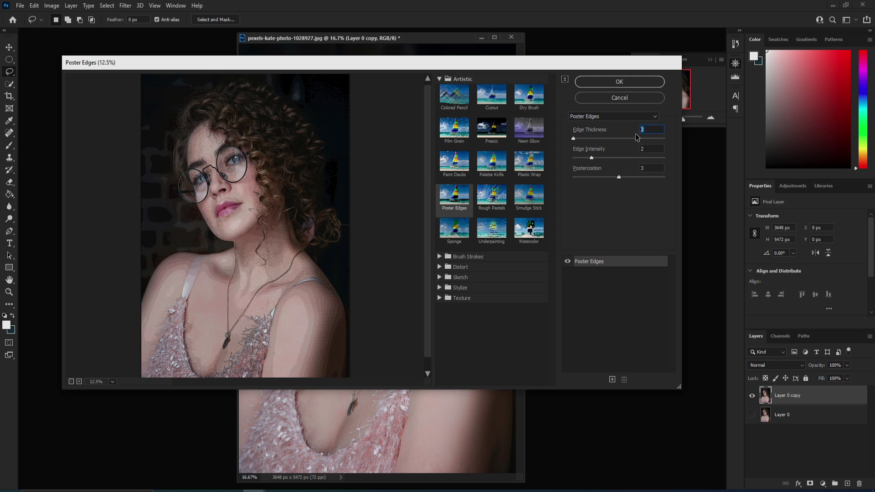
left_click(649, 148)
key("Tab")
key("Up")
left_click_drag(624, 178, 622, 179)
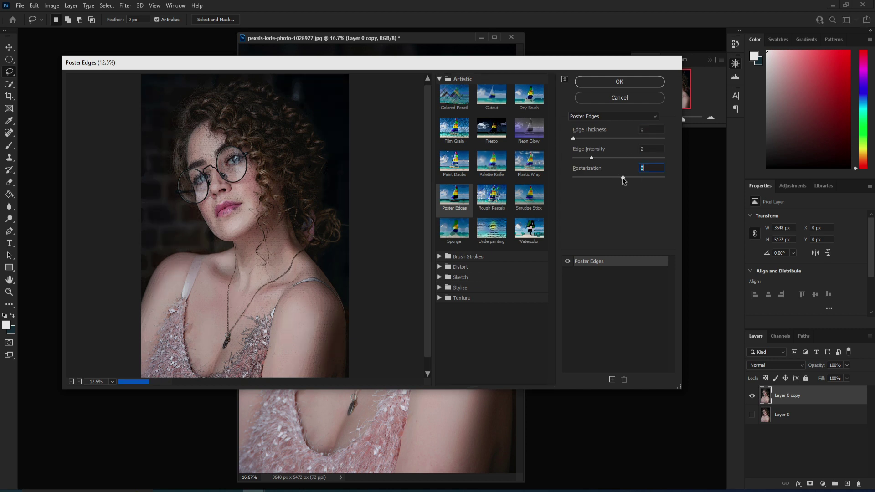
left_click(632, 86)
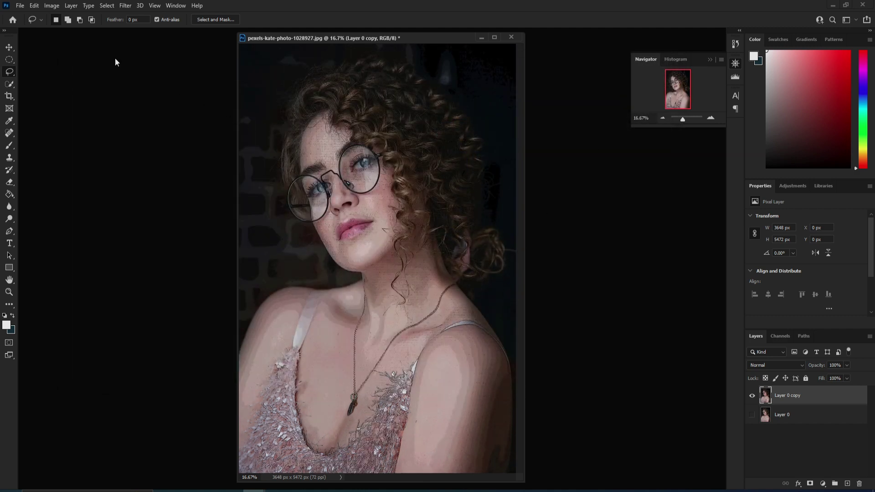
left_click(122, 6)
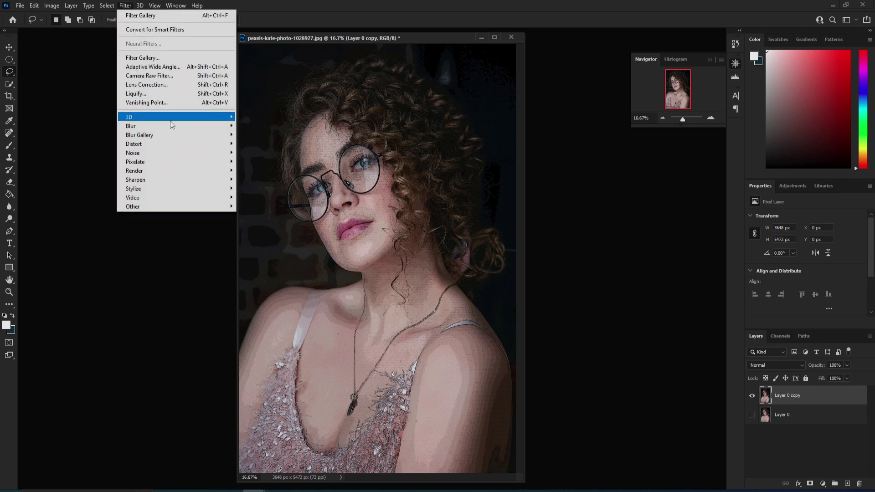
mouse_move(134, 189)
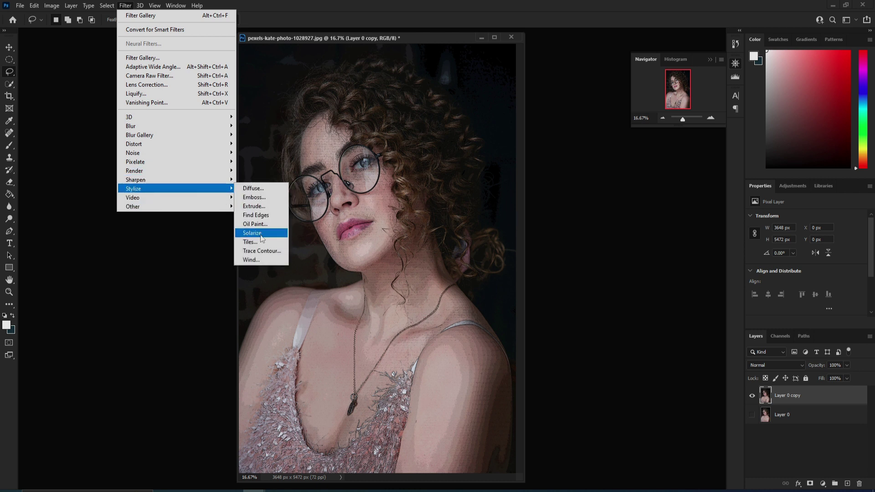
Drop the Oil Paint Stylization, Cleanliness, Scale, Bristle Detail and Shine sliders to near zero.
left_click(260, 224)
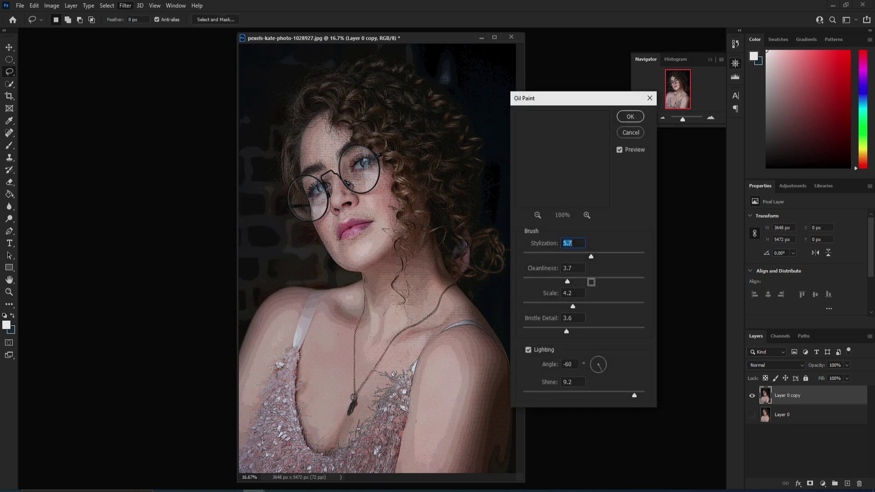
left_click(536, 215)
left_click(537, 215)
left_click(537, 215)
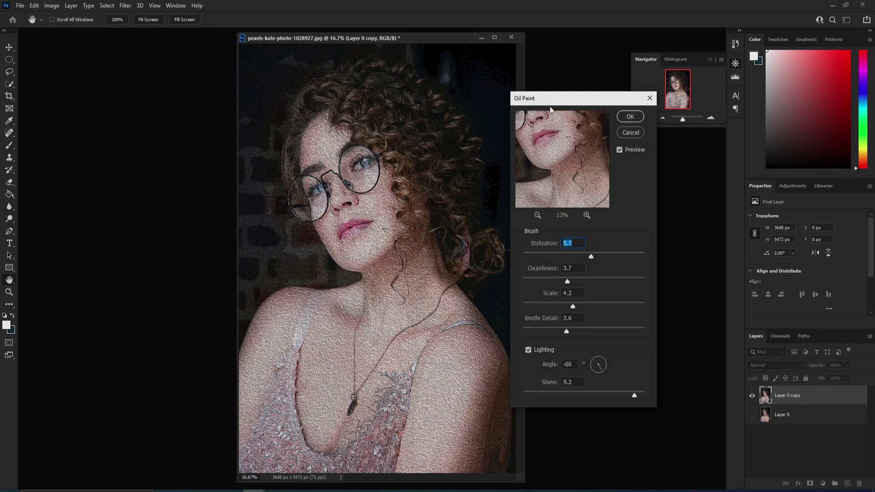
left_click_drag(570, 310, 538, 309)
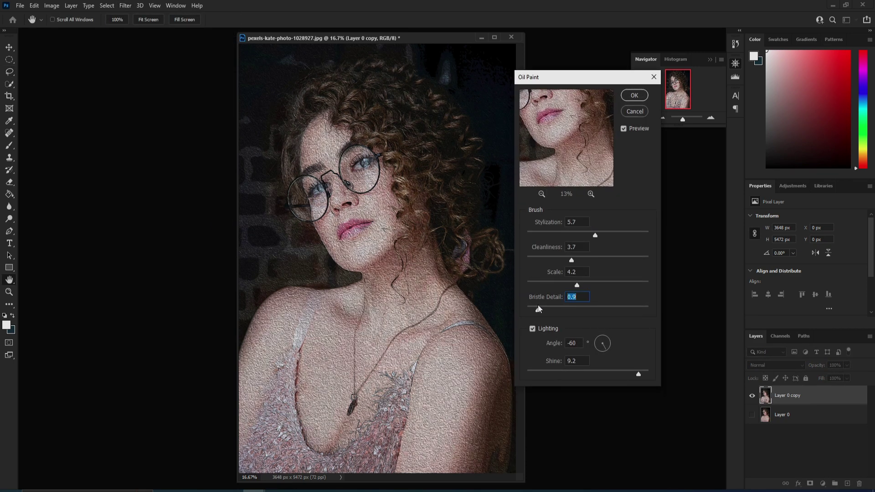
left_click(548, 233)
left_click_drag(547, 234, 526, 235)
left_click_drag(571, 260, 527, 260)
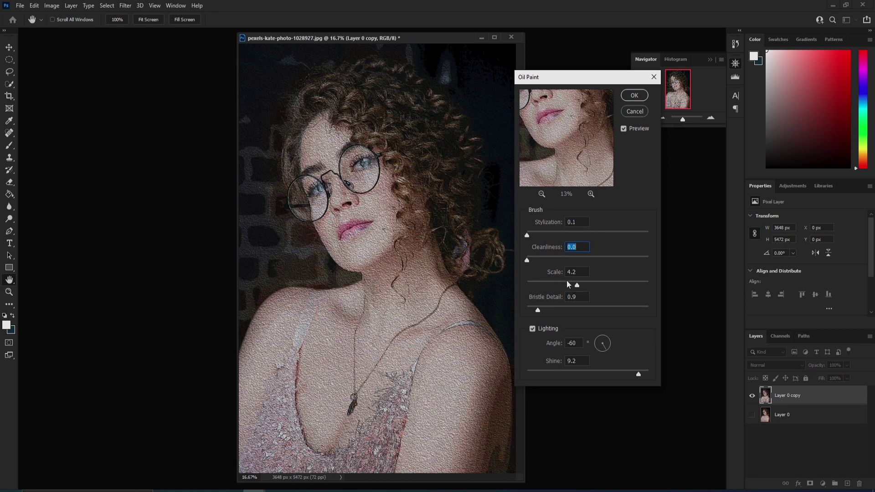
mouse_move(577, 284)
left_mouse_down()
mouse_move(526, 284)
mouse_move(527, 310)
left_mouse_up()
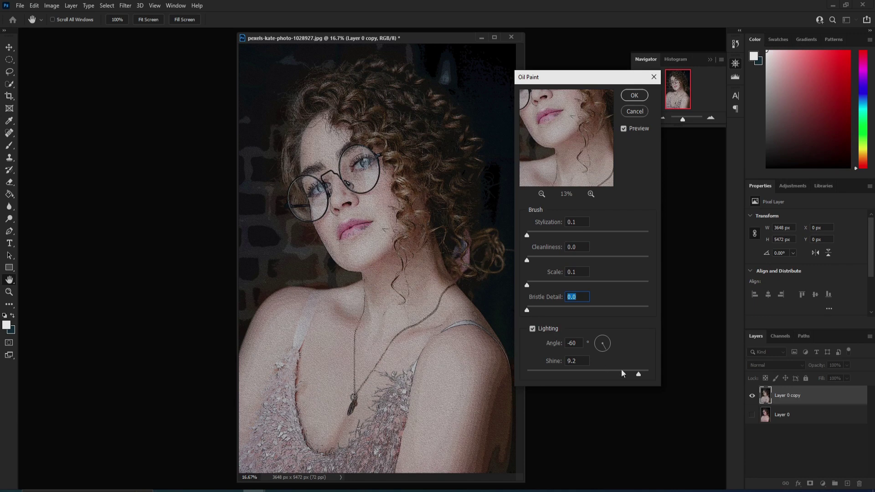
left_click_drag(638, 374, 521, 372)
Apply Oil Paint at Stylization 6.3, Cleanliness 3.1, Scale 3.3, Bristle Detail 7.9.
mouse_move(527, 235)
left_mouse_down()
mouse_move(545, 236)
mouse_move(565, 259)
left_mouse_up()
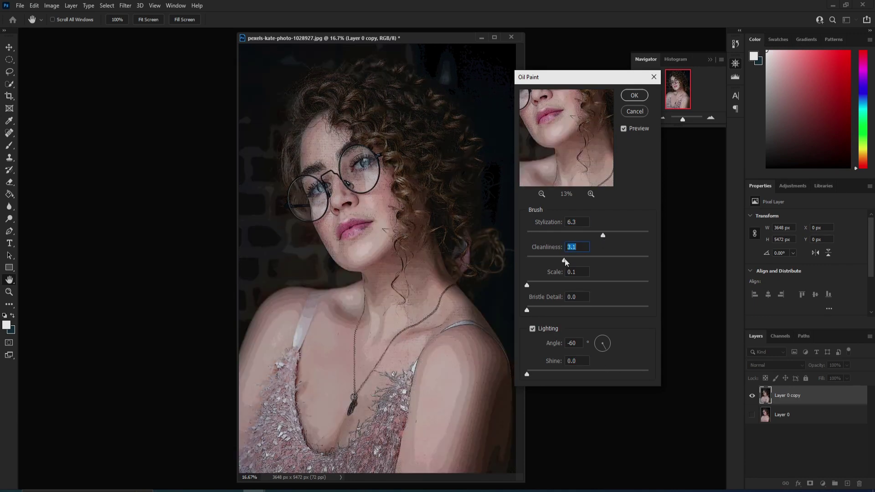
left_click_drag(527, 285, 567, 285)
left_click_drag(527, 310, 622, 310)
mouse_move(526, 374)
left_mouse_down()
mouse_move(553, 374)
mouse_move(536, 375)
left_mouse_up()
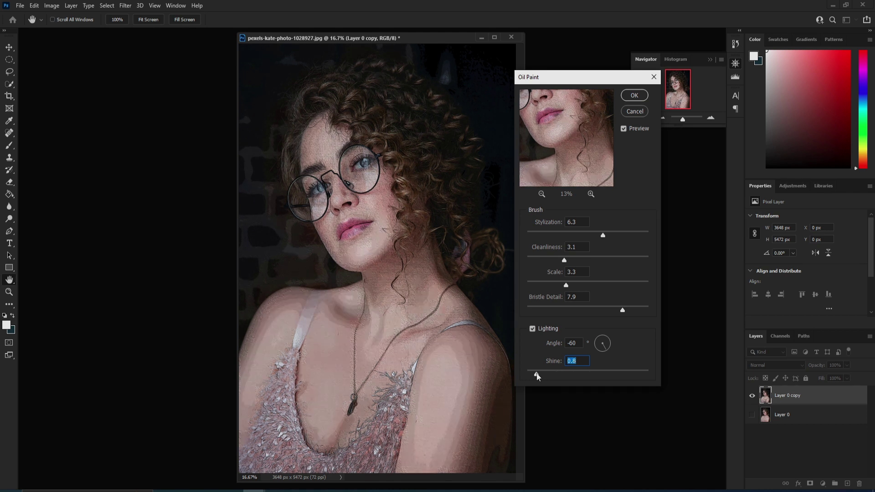
left_click(635, 95)
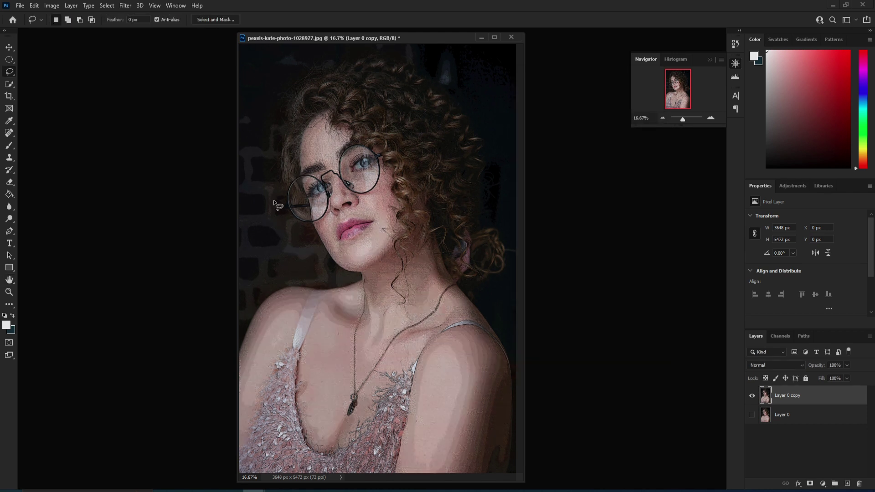
Sharpen Layer 0 copy with Unsharp Mask at Amount 500%, Radius 125.2 px, Threshold 255.
left_click(126, 5)
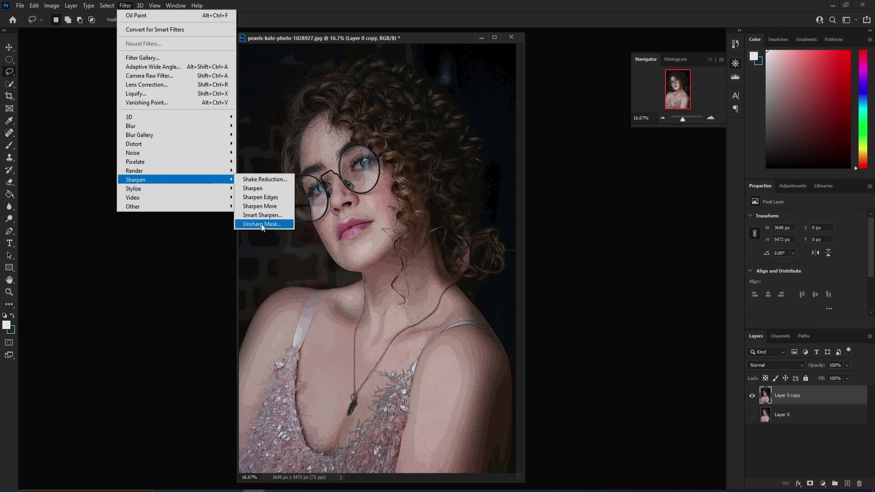
left_click(256, 224)
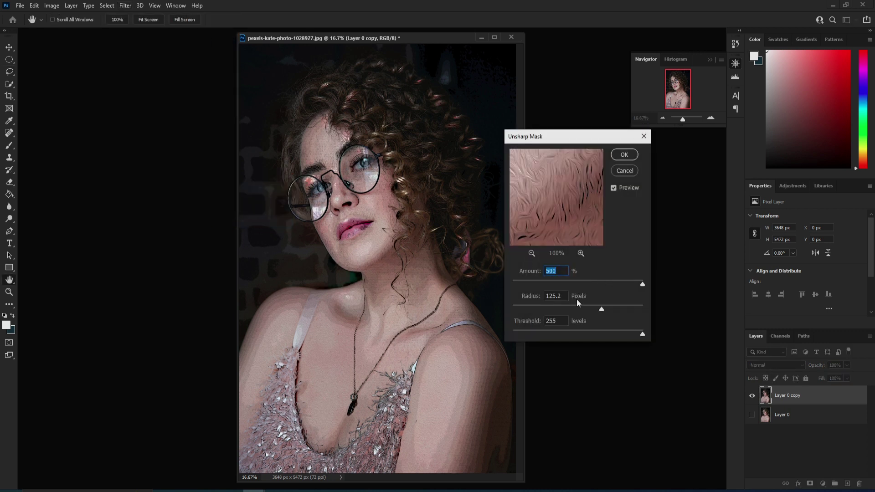
key("Tab")
key("Tab")
left_click(623, 155)
key("l")
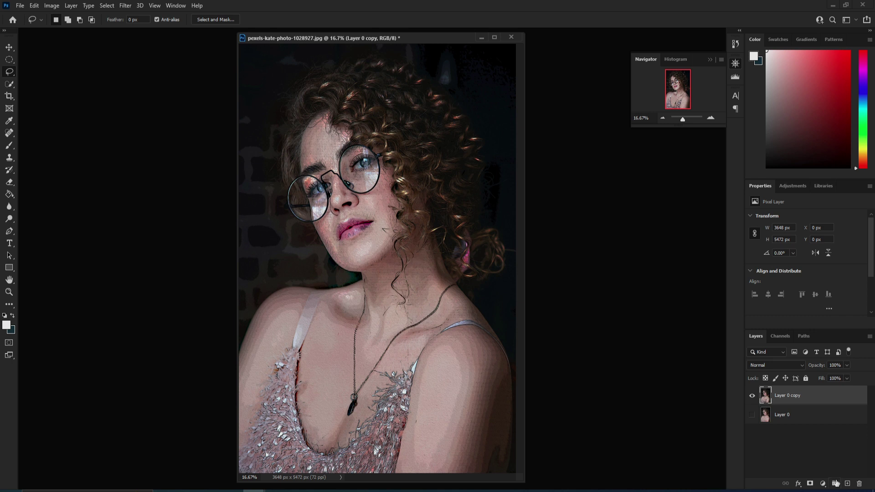
Add an empty Layer 1 and quick-select the right-hand lens of the glasses.
left_click(847, 483)
left_click(806, 416)
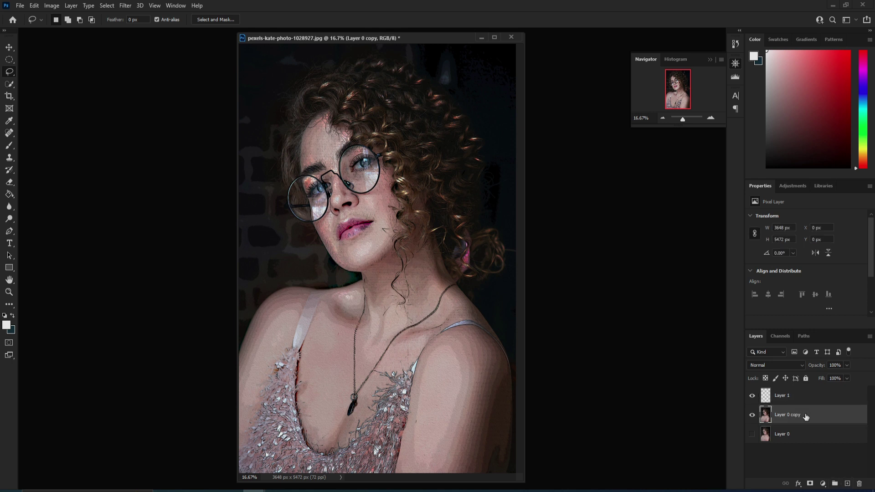
left_click(8, 85)
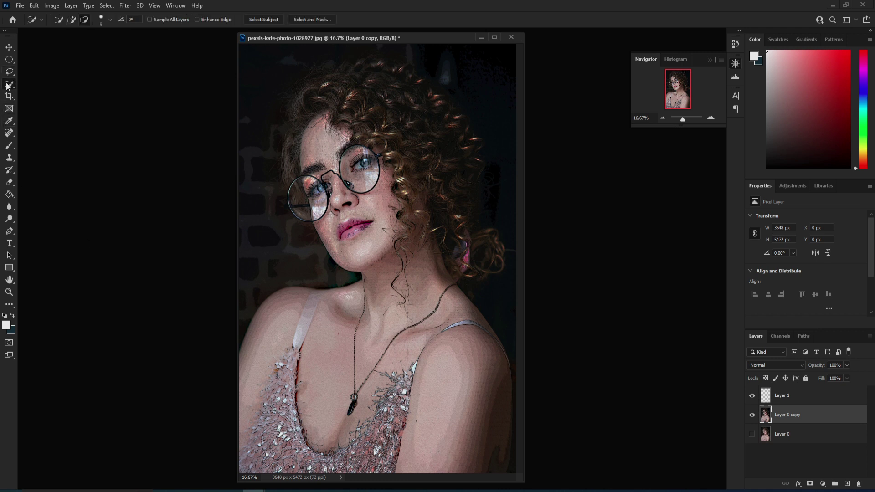
left_click_drag(359, 158, 369, 179)
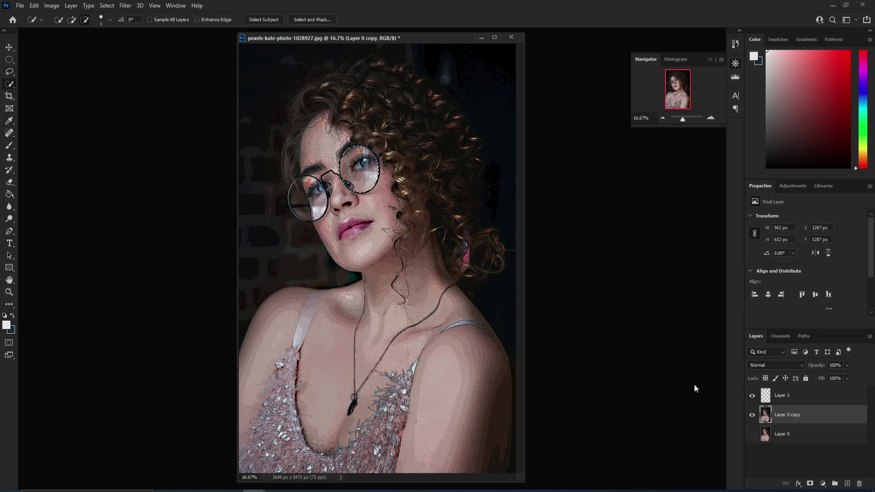
left_click(816, 397)
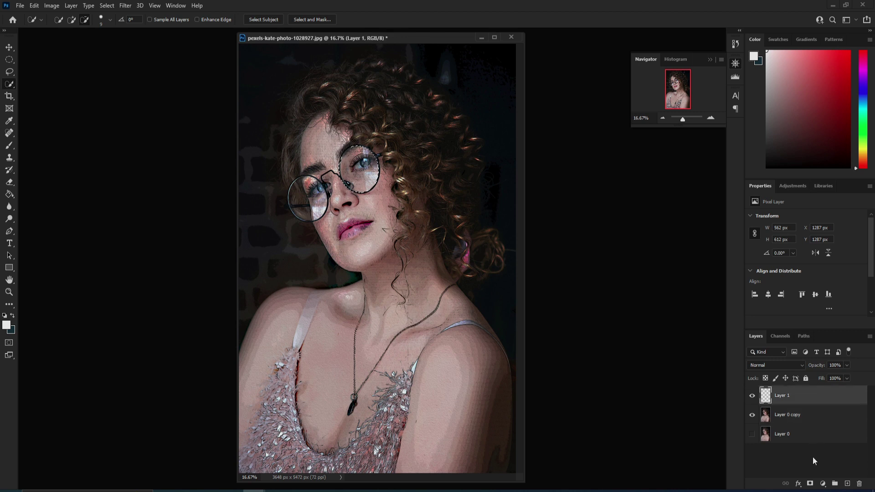
left_click(822, 484)
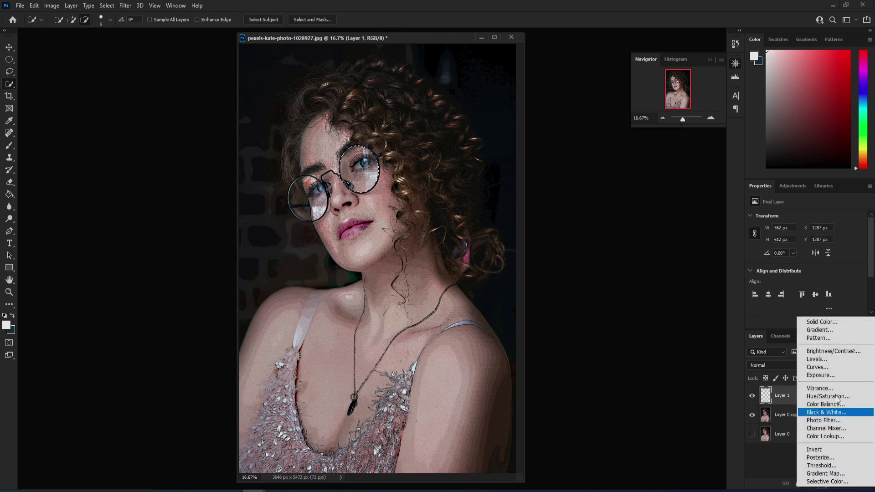
Fill the right lens selection with a purple-blue preset from the Blues gradient group.
left_click(825, 330)
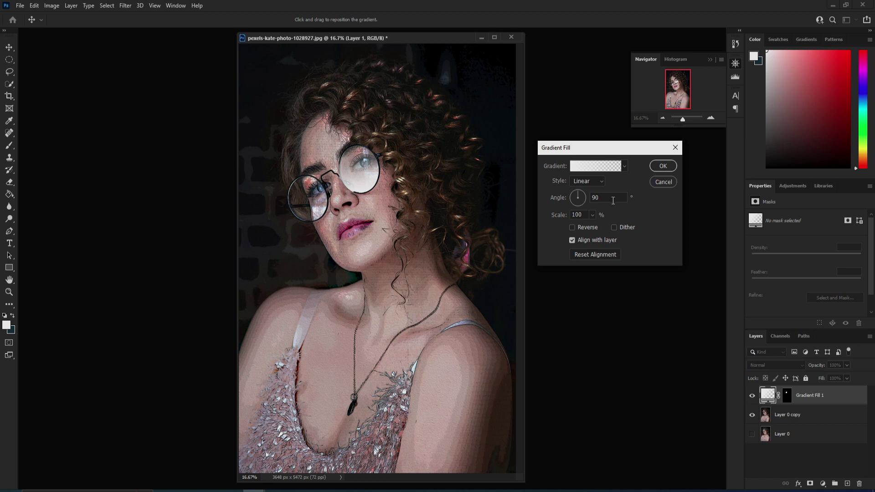
left_click(624, 167)
left_click(549, 200)
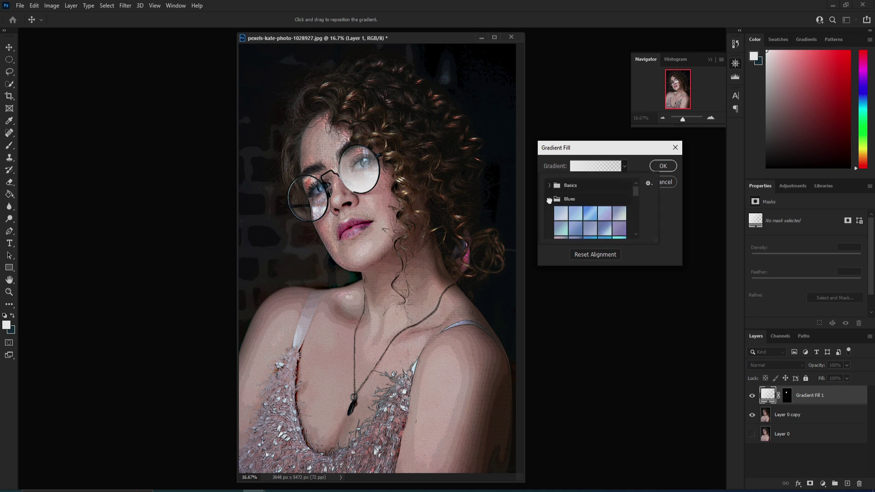
scroll(623, 218, "down", 2)
scroll(623, 218, "down", 1)
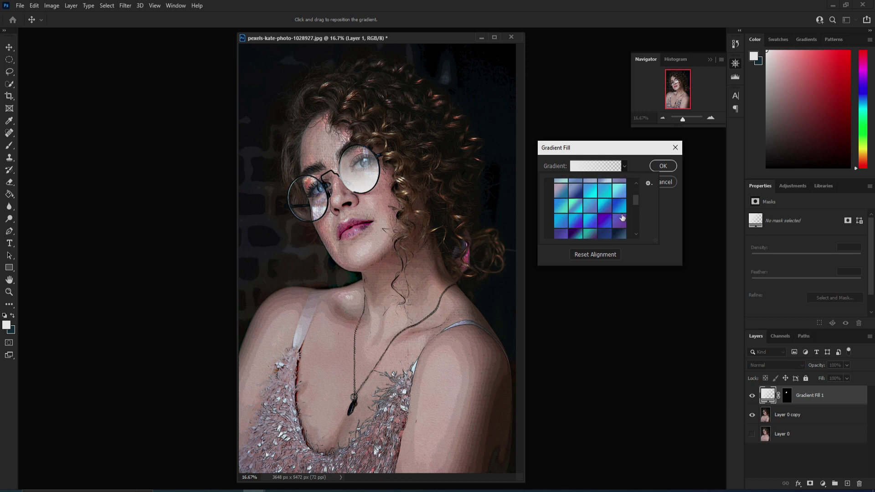
scroll(588, 229, "down", 1)
left_click(580, 223)
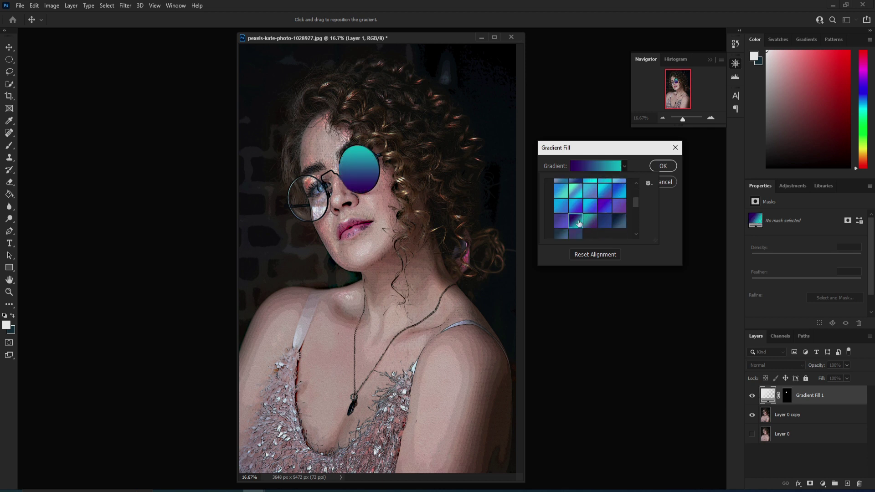
left_click(606, 206)
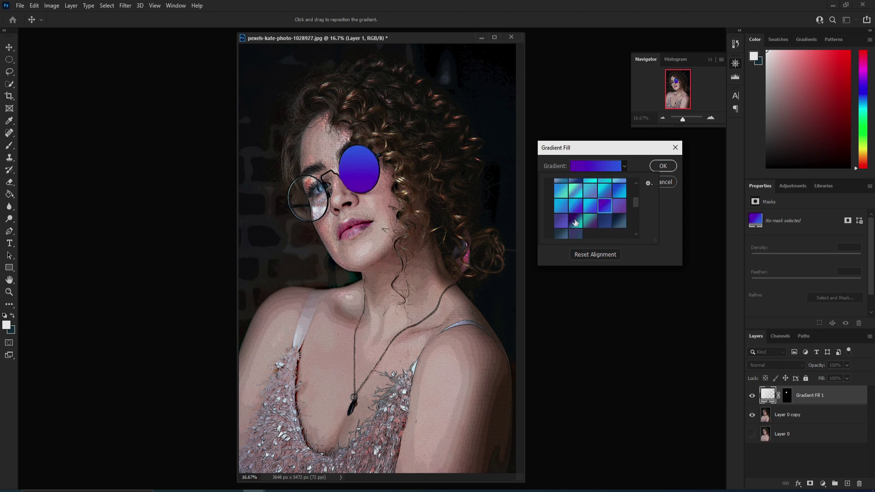
left_click(575, 222)
left_click(600, 204)
Confirm the gradient fill and set its layer blend mode to Color.
left_click(663, 166)
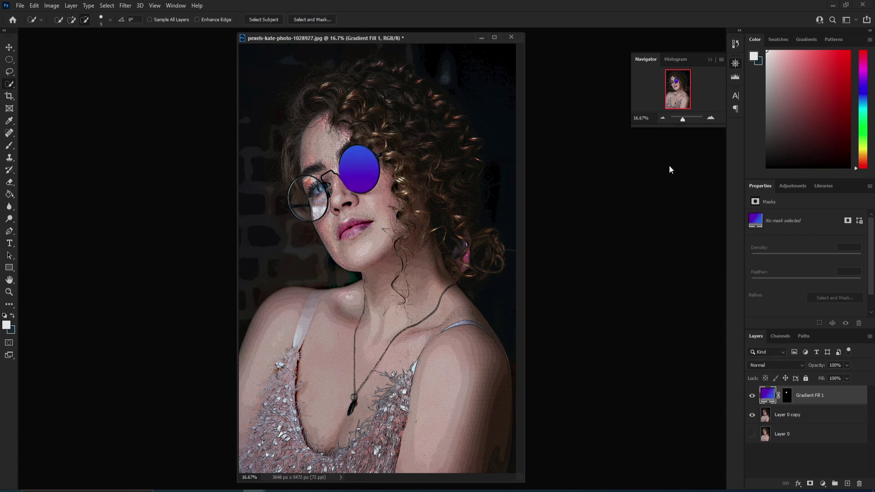
left_click(785, 364)
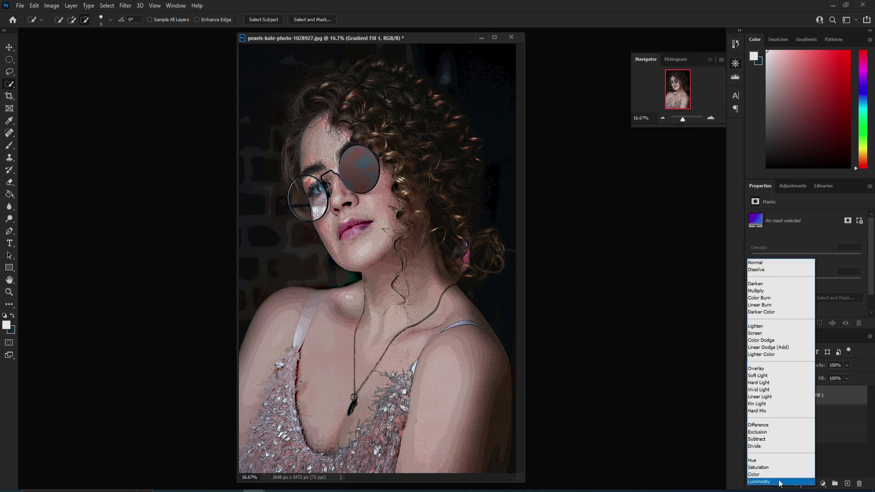
left_click(777, 476)
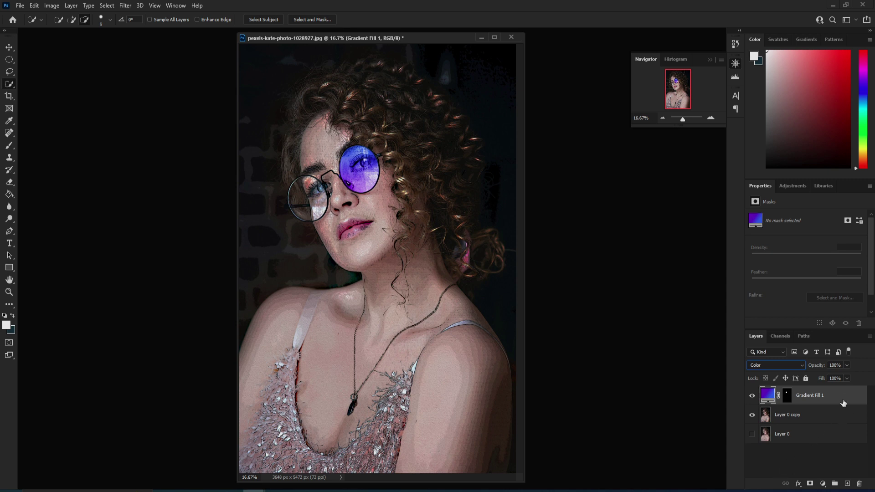
Duplicate the gradient layer and move the copy over the left lens.
left_click_drag(843, 396, 847, 483)
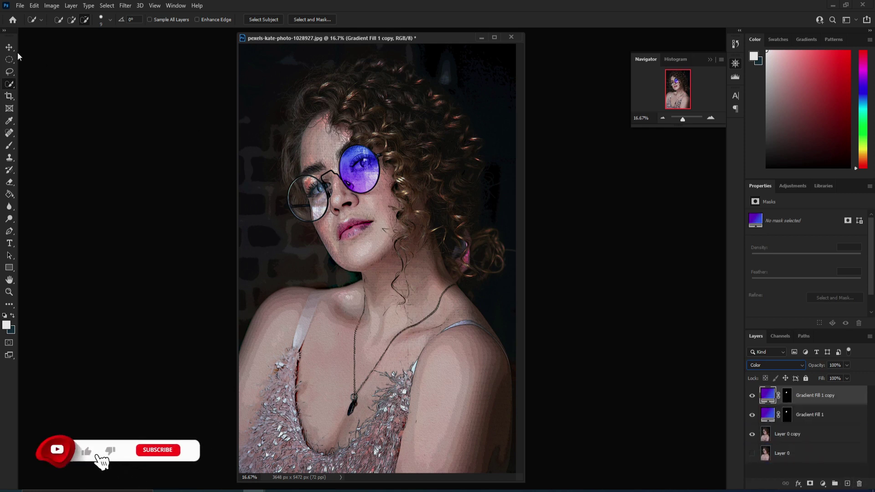
key("v")
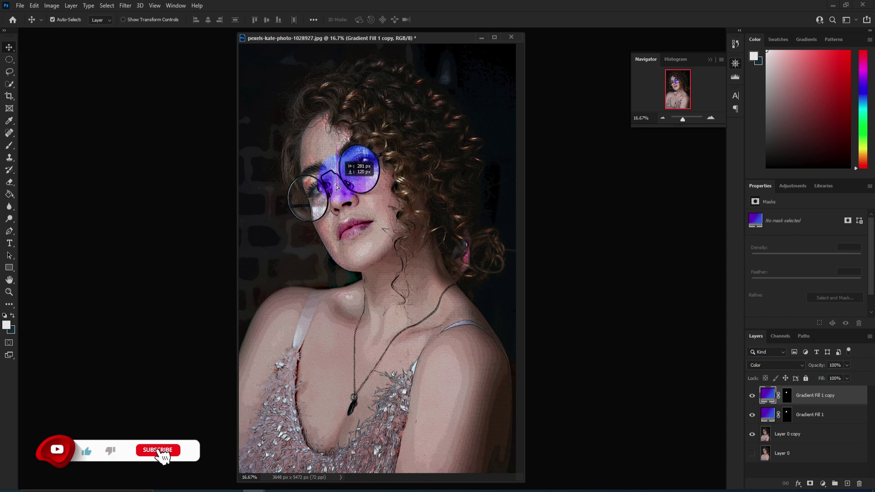
left_click_drag(360, 176, 310, 204)
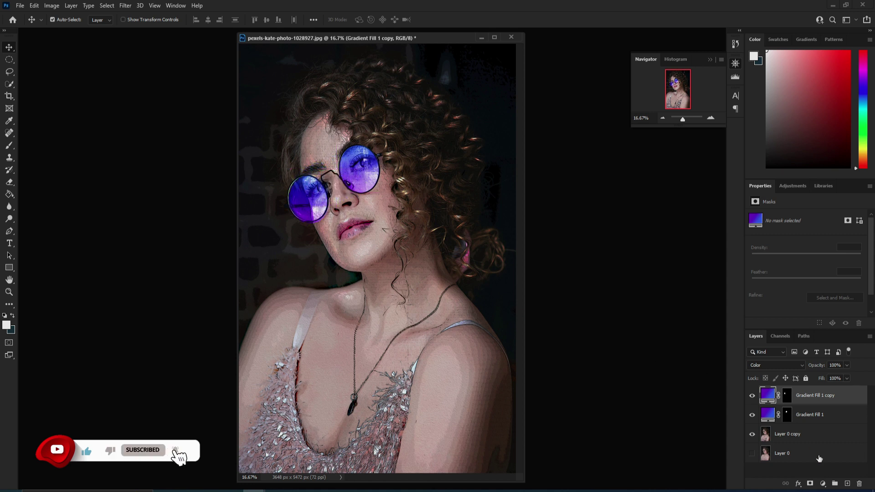
left_click(823, 484)
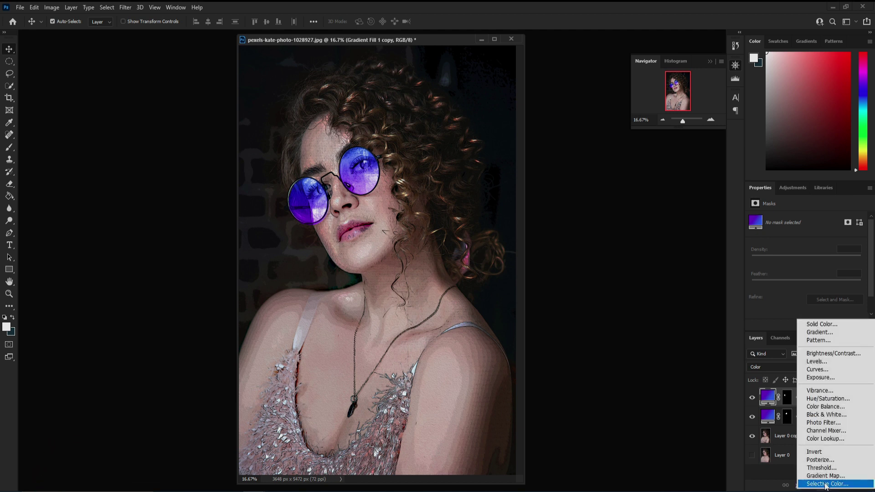
Add a Curves adjustment layer with a slightly darkening curve point.
left_click(834, 370)
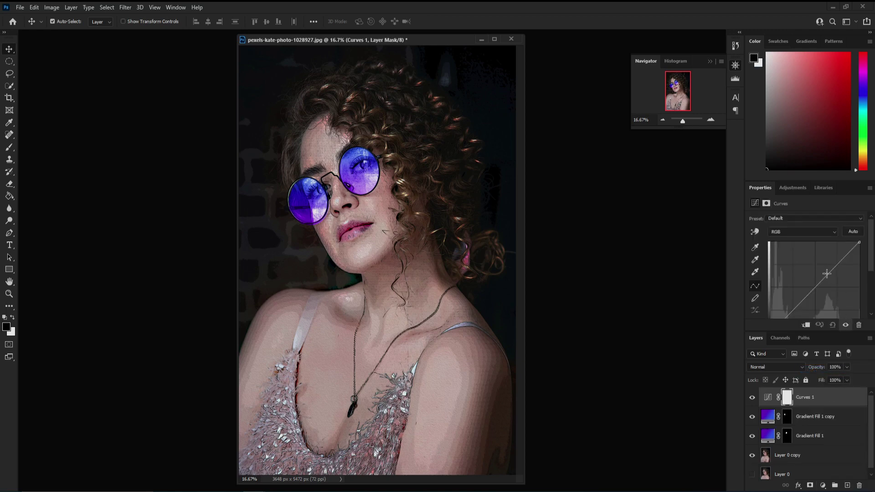
left_click_drag(826, 273, 826, 267)
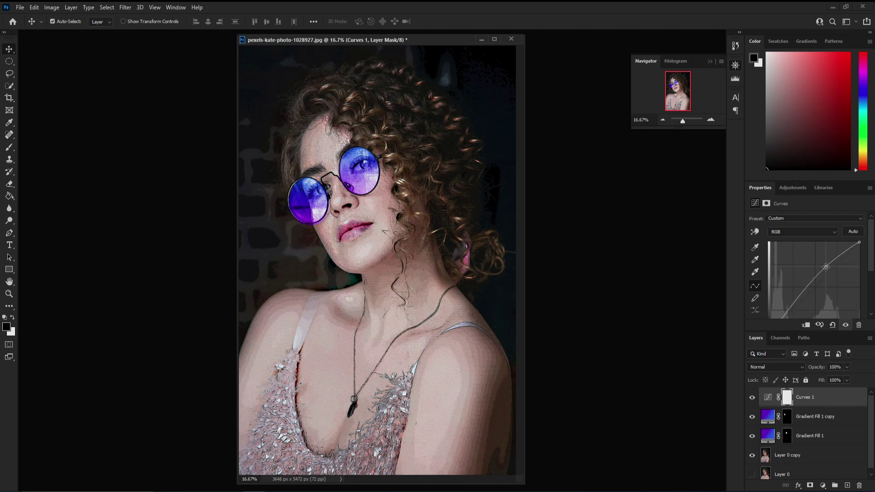
left_click(826, 487)
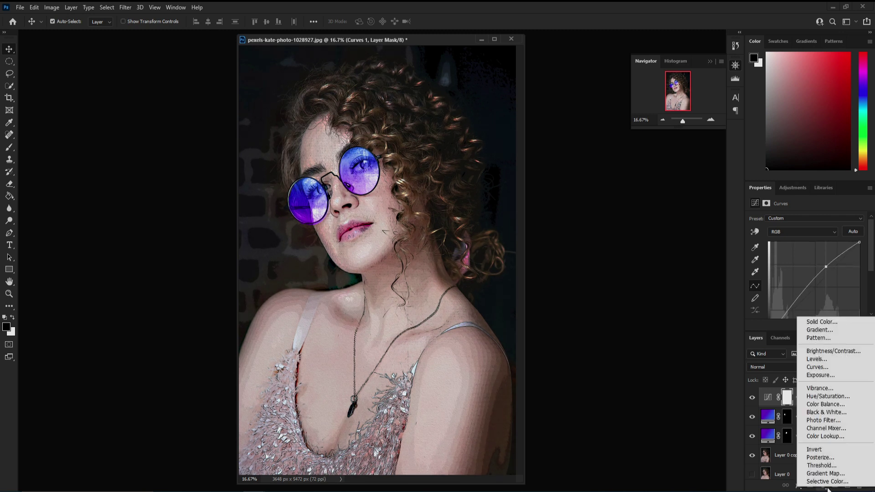
Add a Levels adjustment layer with input levels 6, 0.93 and 229.
left_click(830, 359)
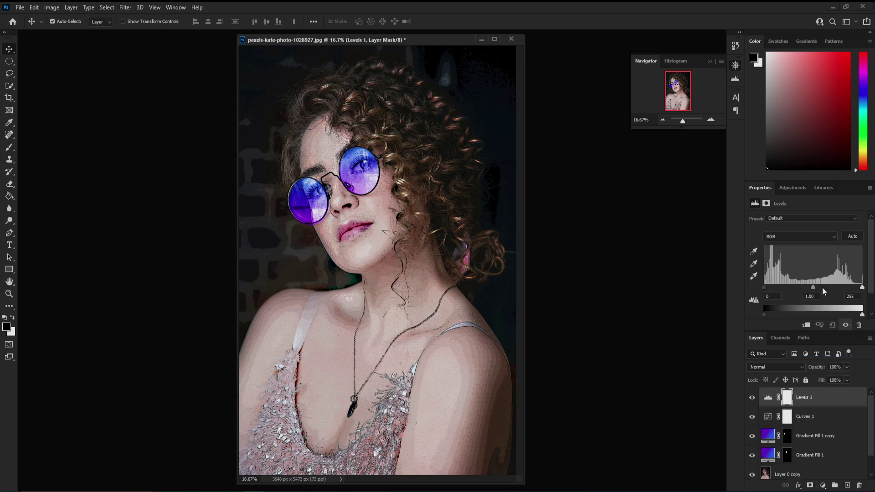
mouse_move(814, 288)
left_mouse_down()
mouse_move(825, 287)
mouse_move(767, 287)
left_mouse_up()
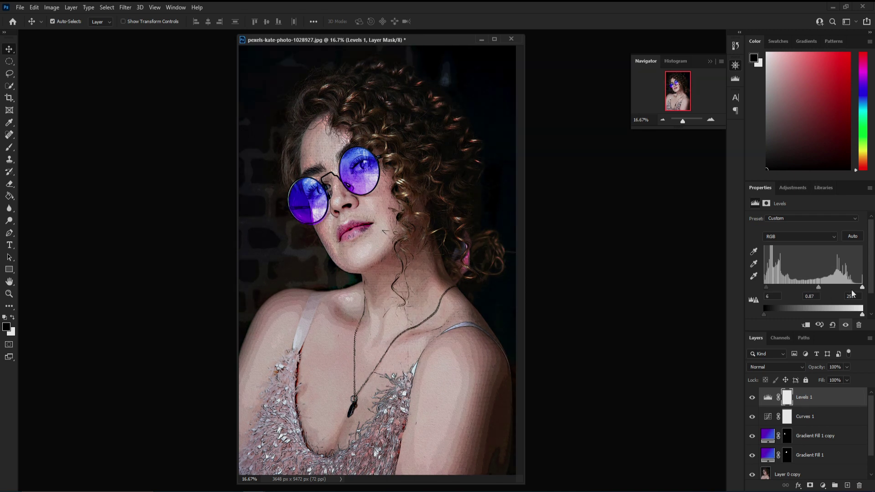
left_click_drag(862, 287, 808, 287)
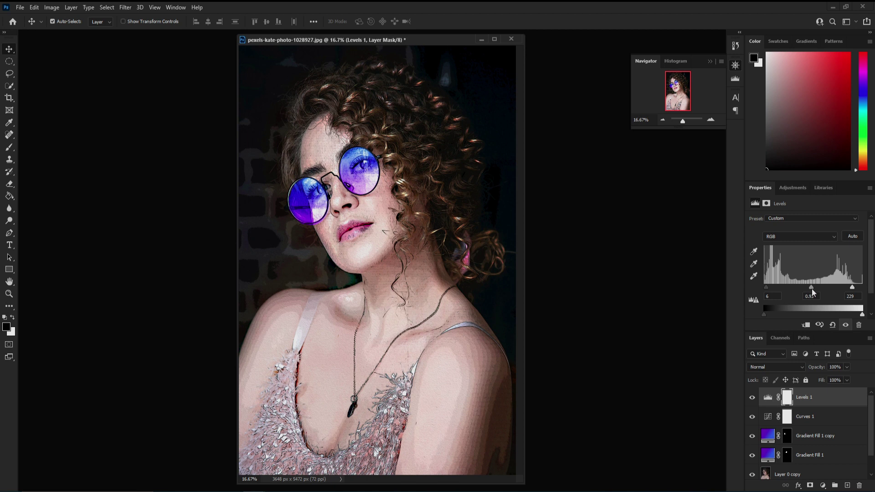
Add a Vibrance adjustment layer with Vibrance at +100 and Saturation left at 0.
left_click(822, 486)
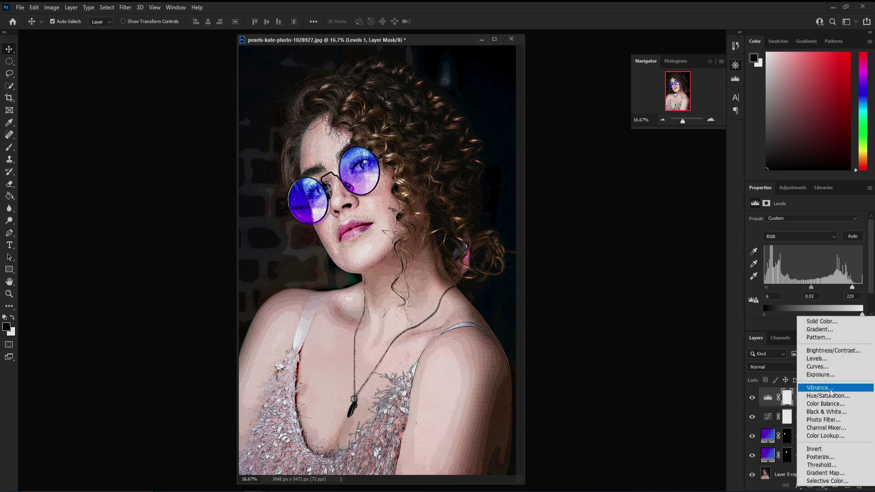
left_click(816, 388)
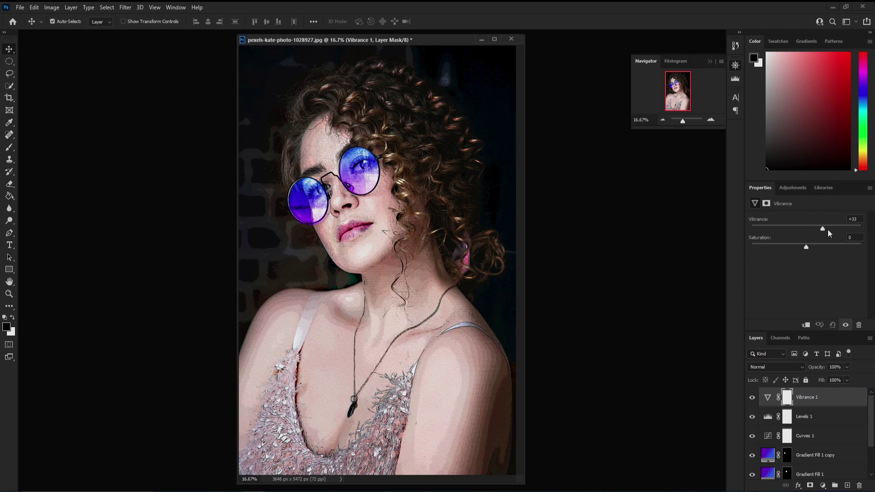
left_click_drag(827, 230, 869, 232)
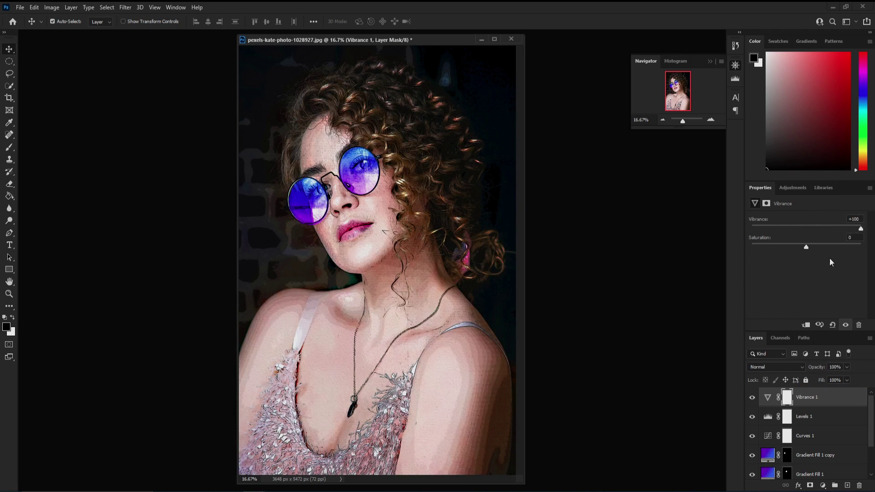
left_click(127, 8)
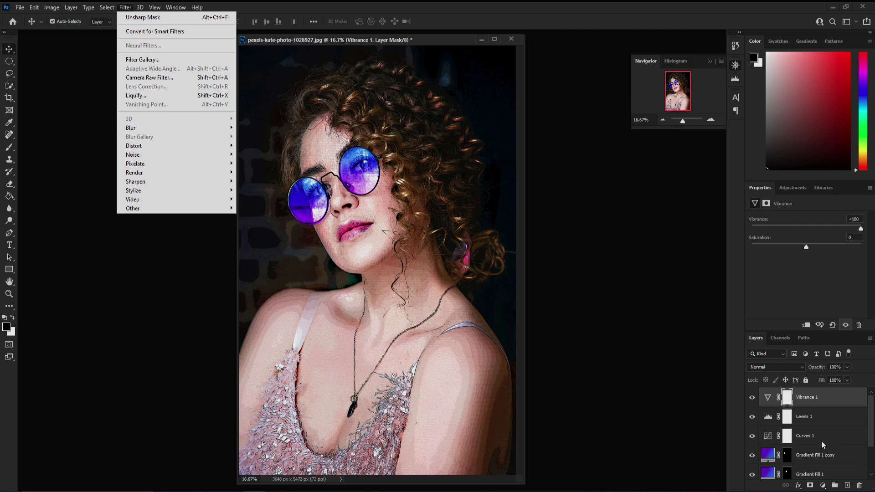
Apply the Camera Raw Filter to Layer 0 copy with Clarity +23, Dehaze +31, Vibrance +25.
left_click(690, 445)
scroll(815, 456, "down", 2)
left_click(816, 451)
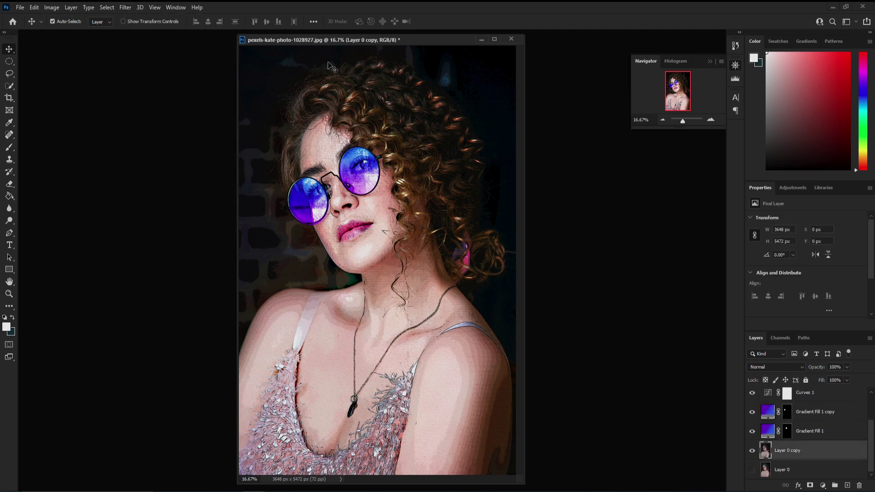
left_click(125, 7)
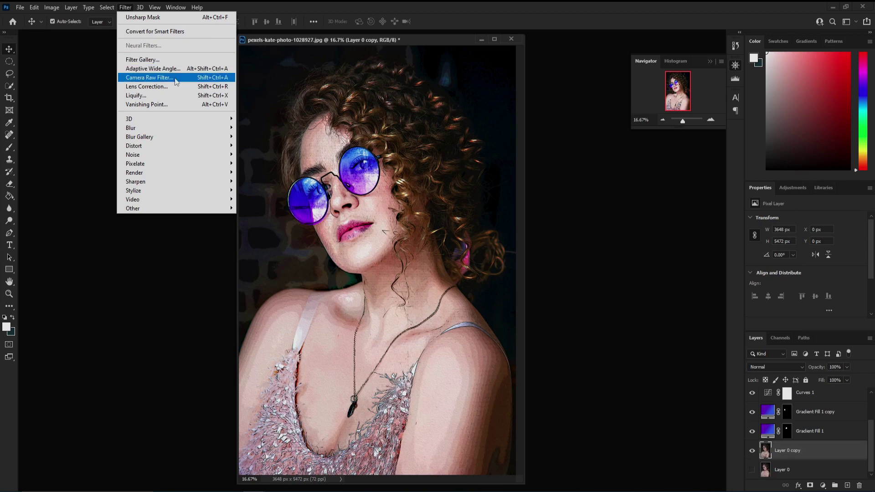
left_click(176, 81)
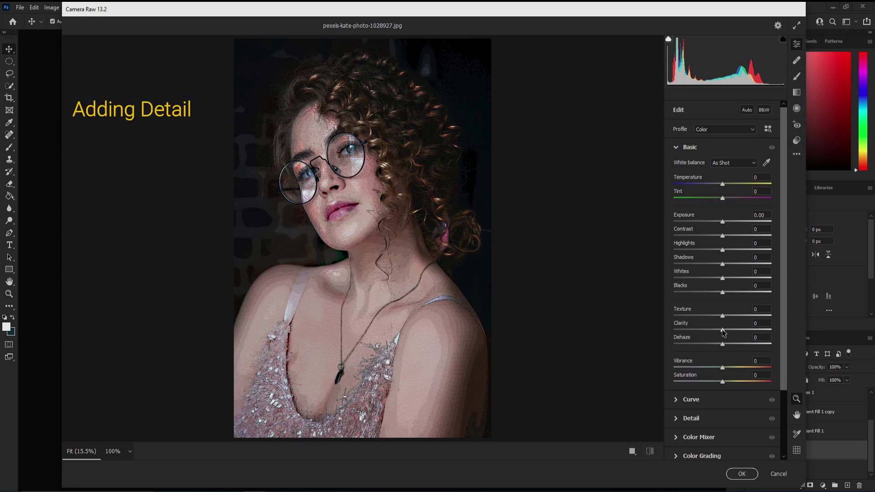
mouse_move(722, 330)
left_mouse_down()
mouse_move(738, 330)
mouse_move(738, 344)
left_mouse_up()
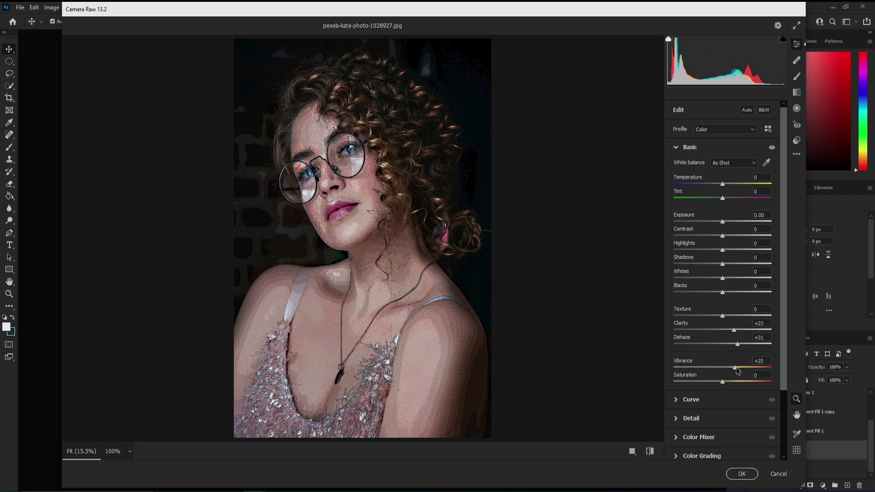
left_click(741, 474)
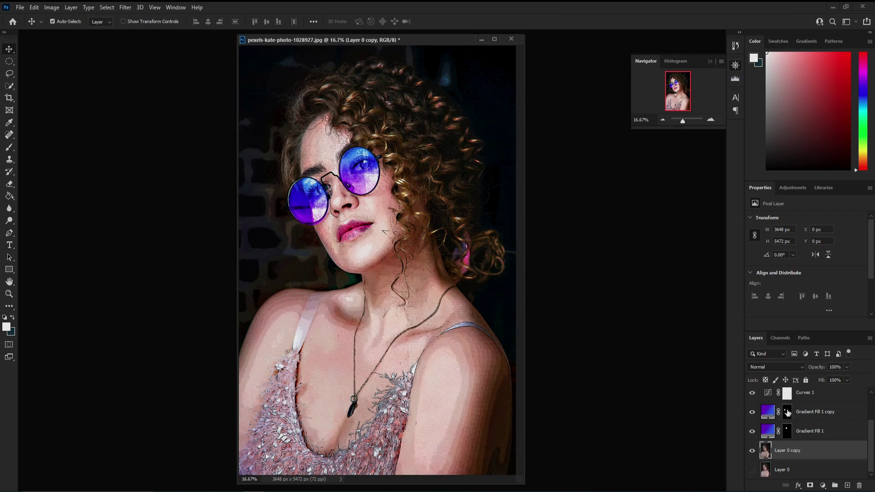
Move the original Layer 0 photo to the top of the layer stack.
scroll(800, 427, "up", 2)
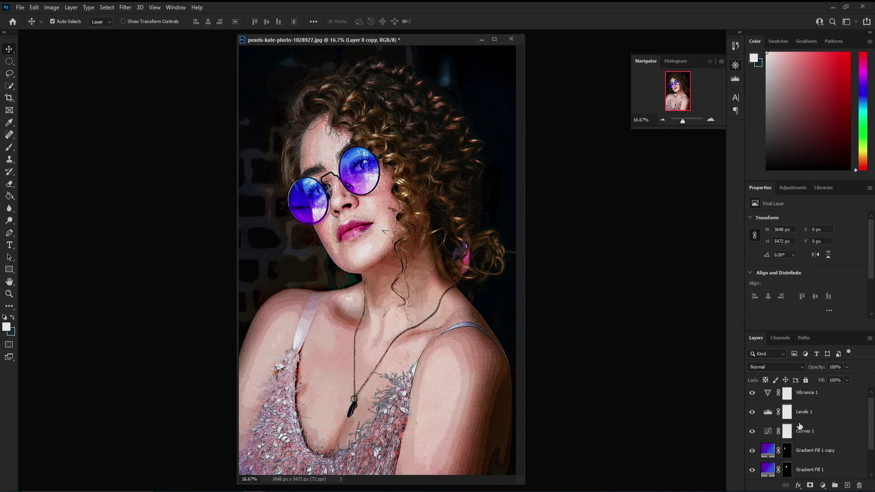
scroll(800, 428, "down", 2)
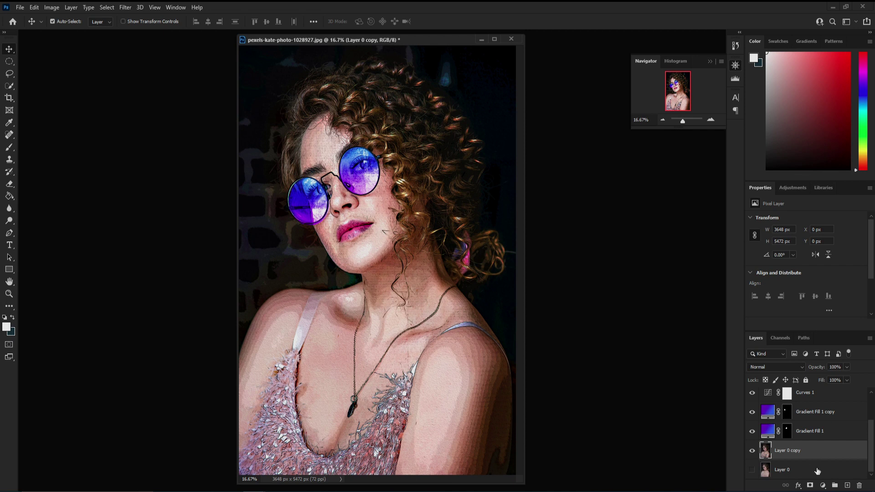
left_click(811, 469)
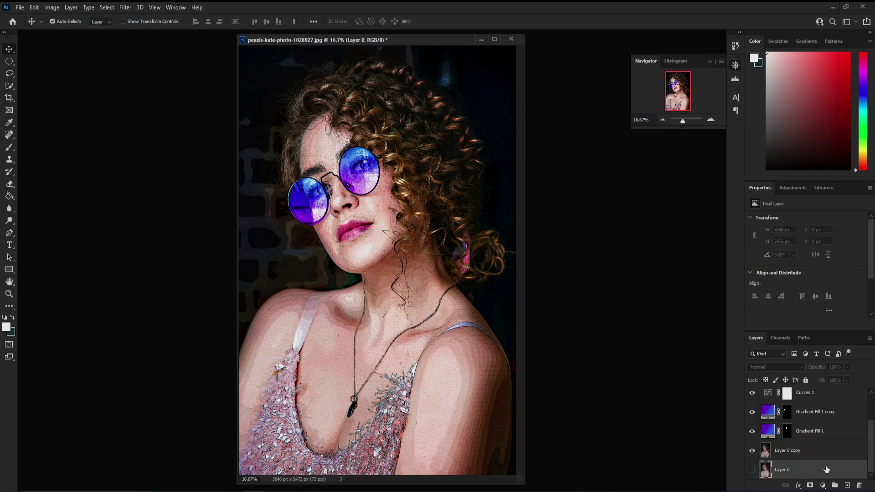
key("ctrl+shift+bracketright")
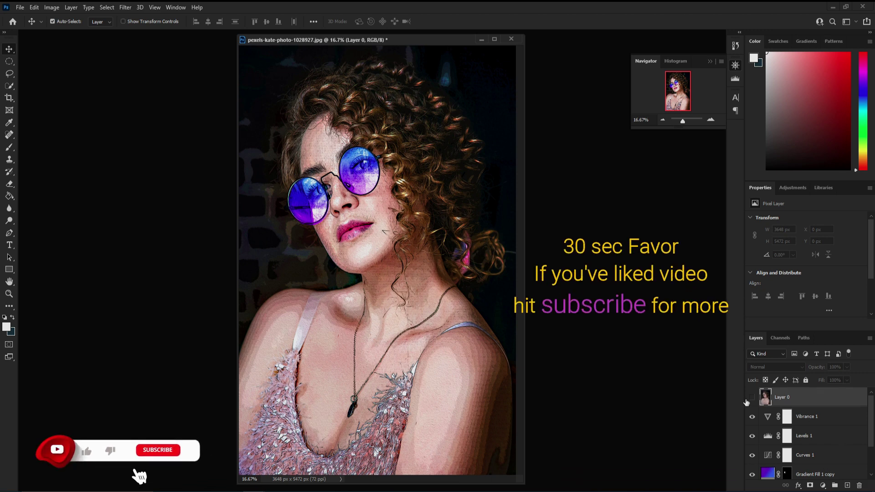
Toggle Layer 0's visibility repeatedly to compare original and stylized portrait, leaving it hidden.
left_click(752, 397)
left_click(750, 400)
left_click(750, 400)
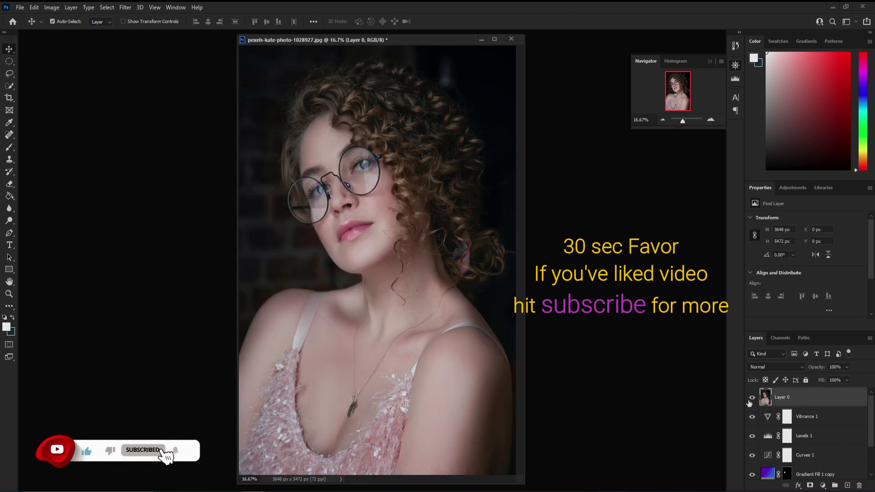
left_click(750, 400)
left_click(750, 400)
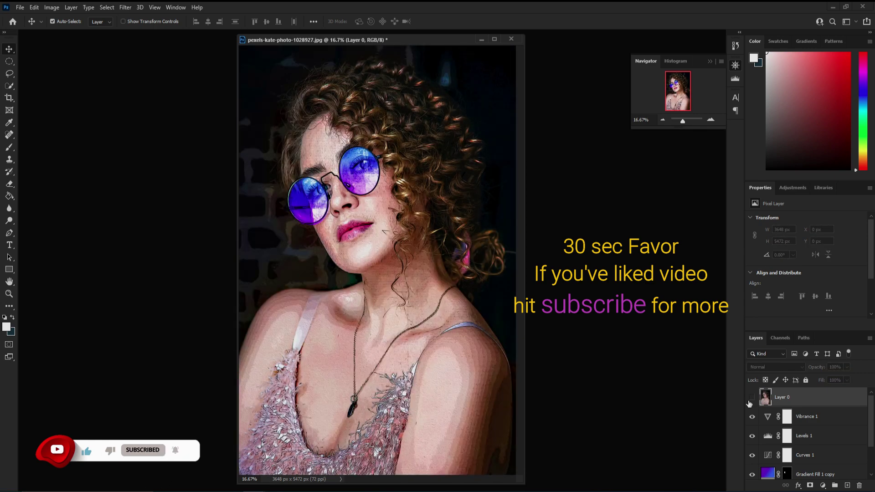
left_click(750, 400)
left_click(750, 400)
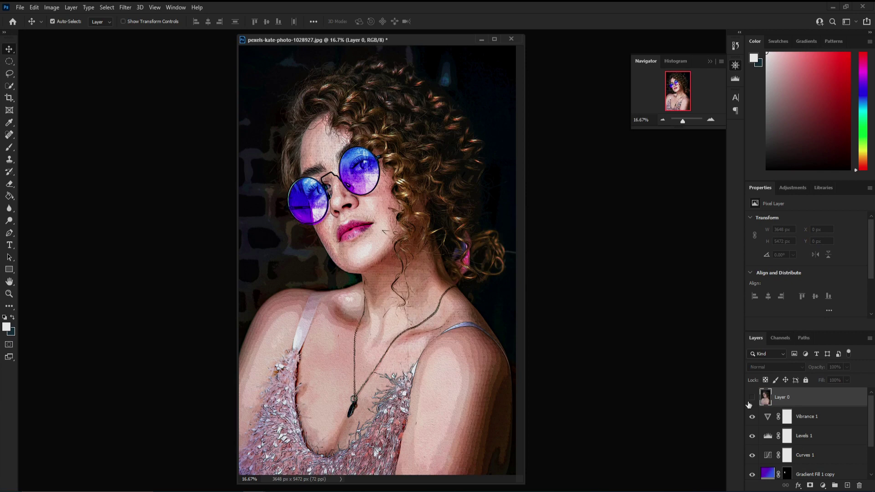